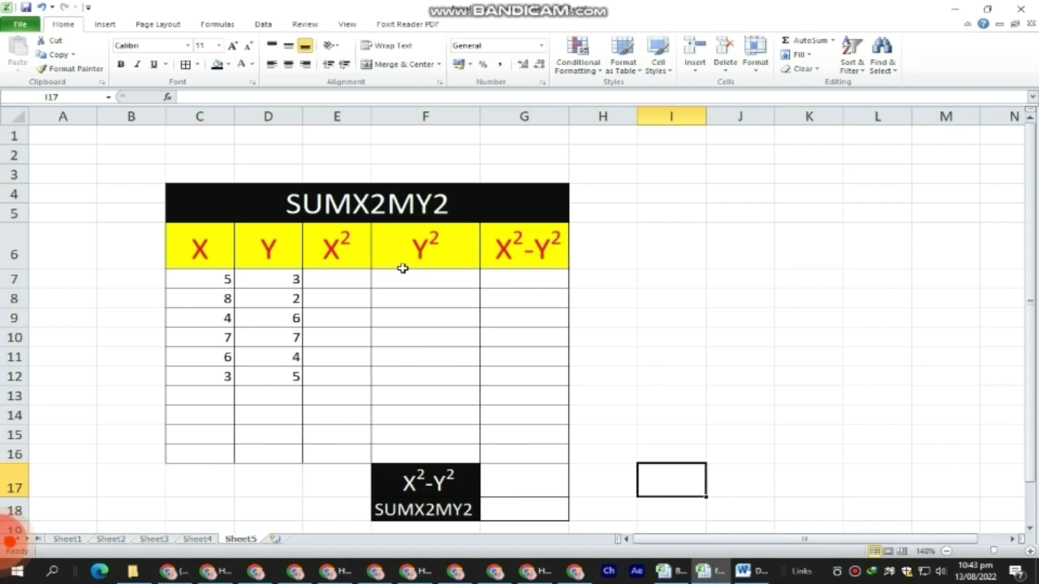
click(332, 282)
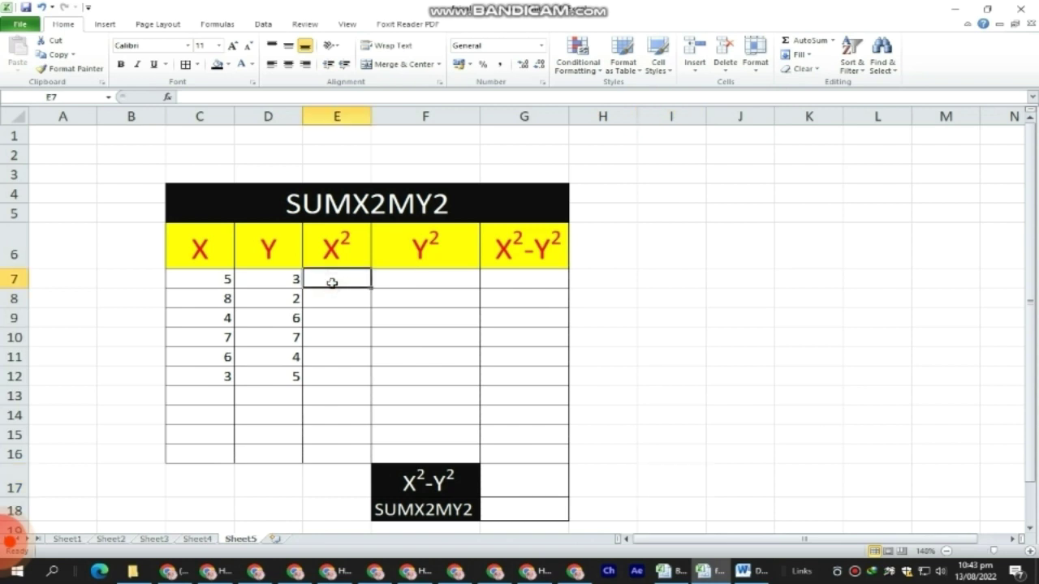
text(=)
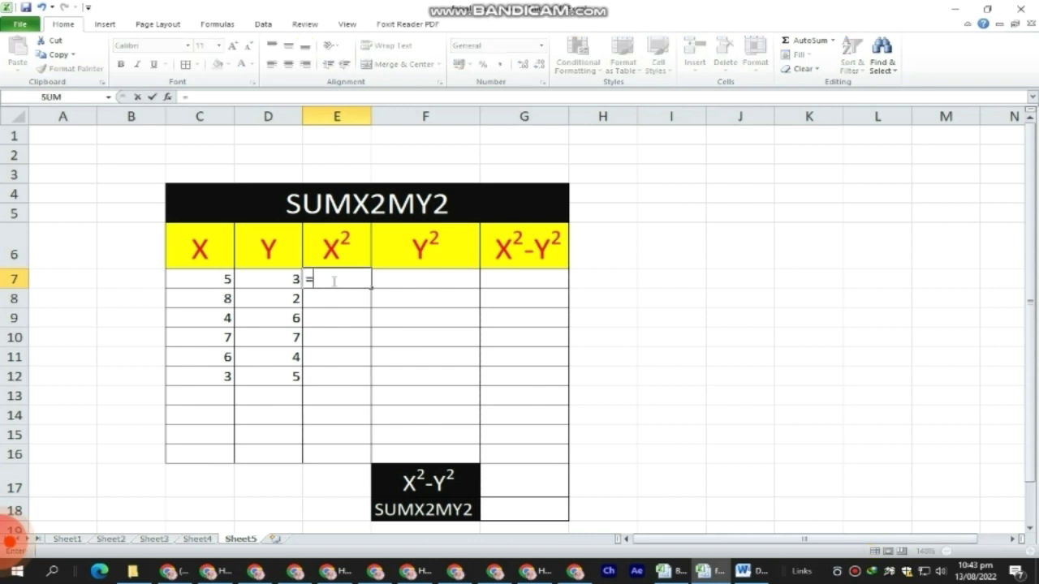
click(198, 278)
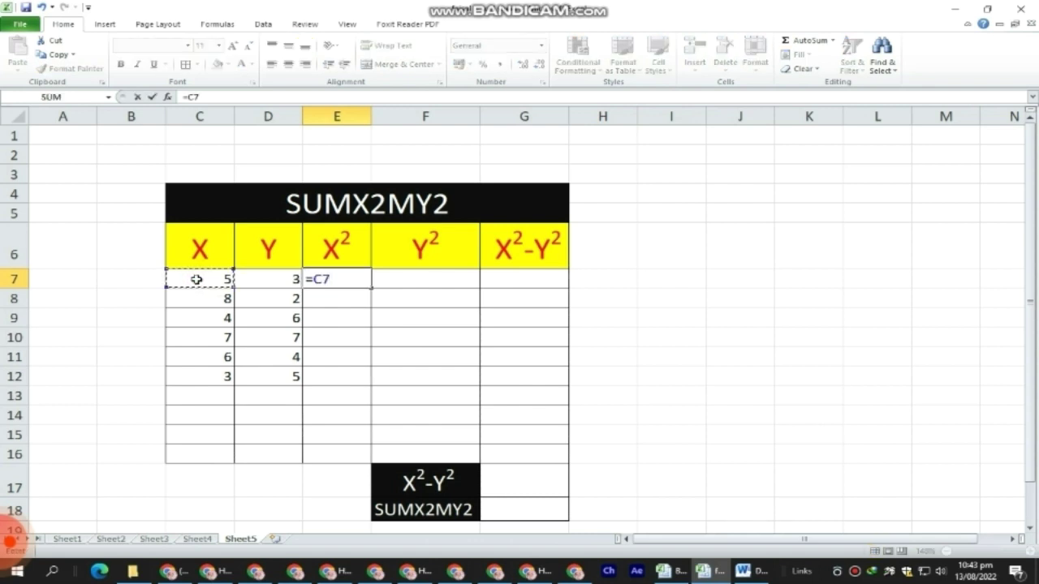
text(,)
click(212, 280)
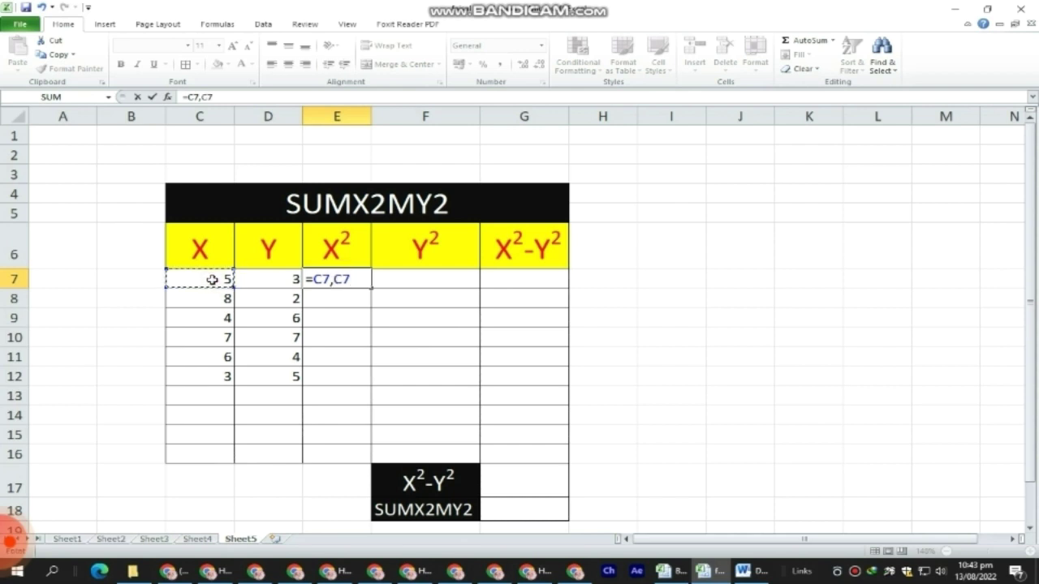
key(Return)
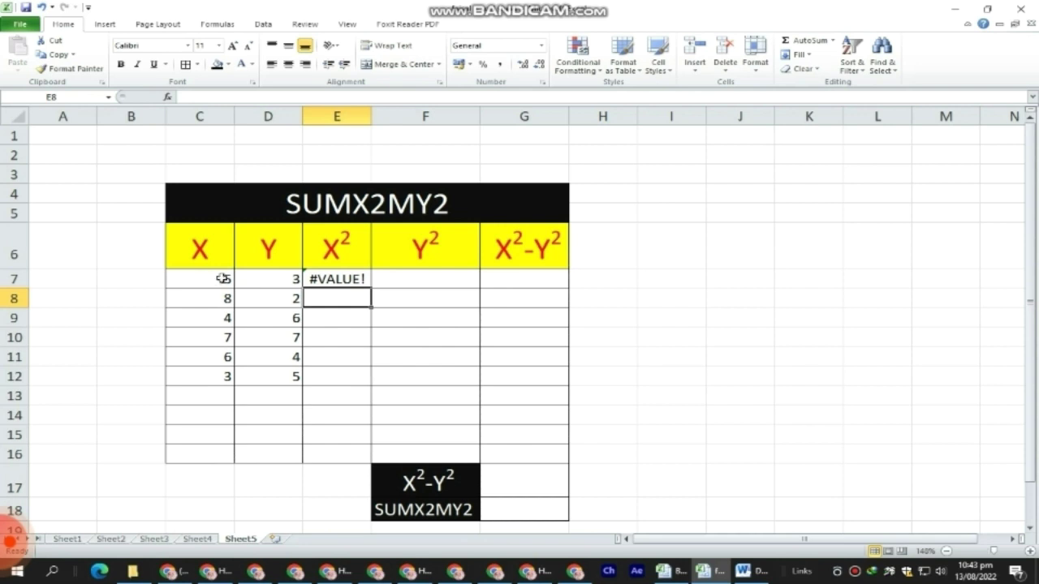
Replace the content of E7 with the formula =C7*C7 to square the first X value.
click(313, 279)
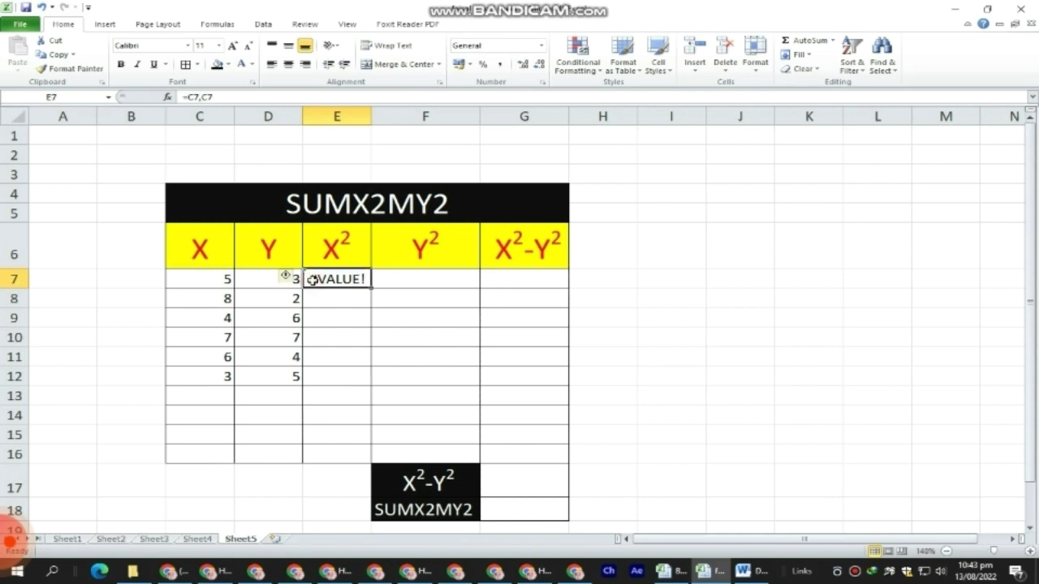
key(BackSpace)
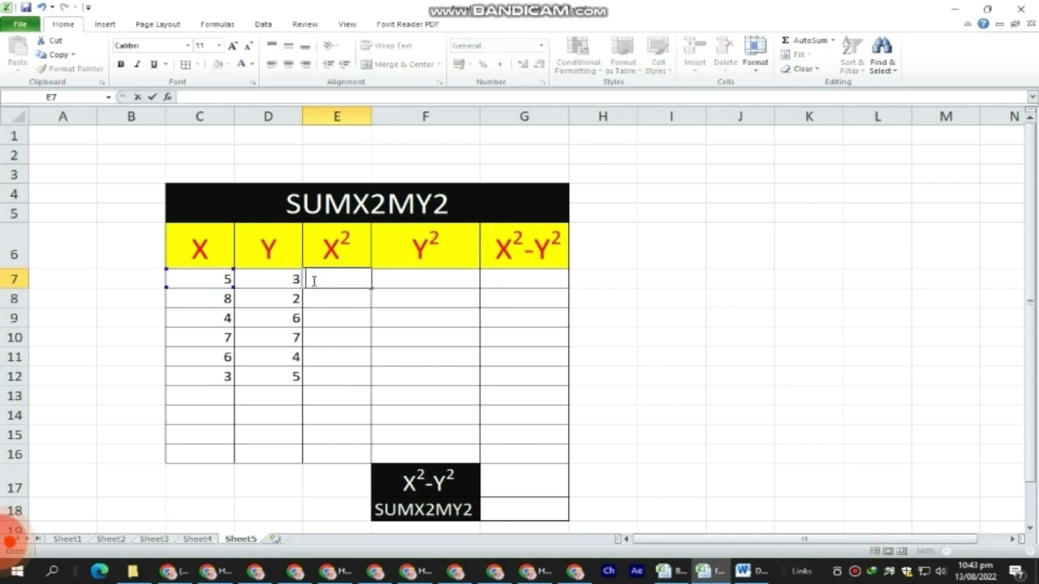
text(=)
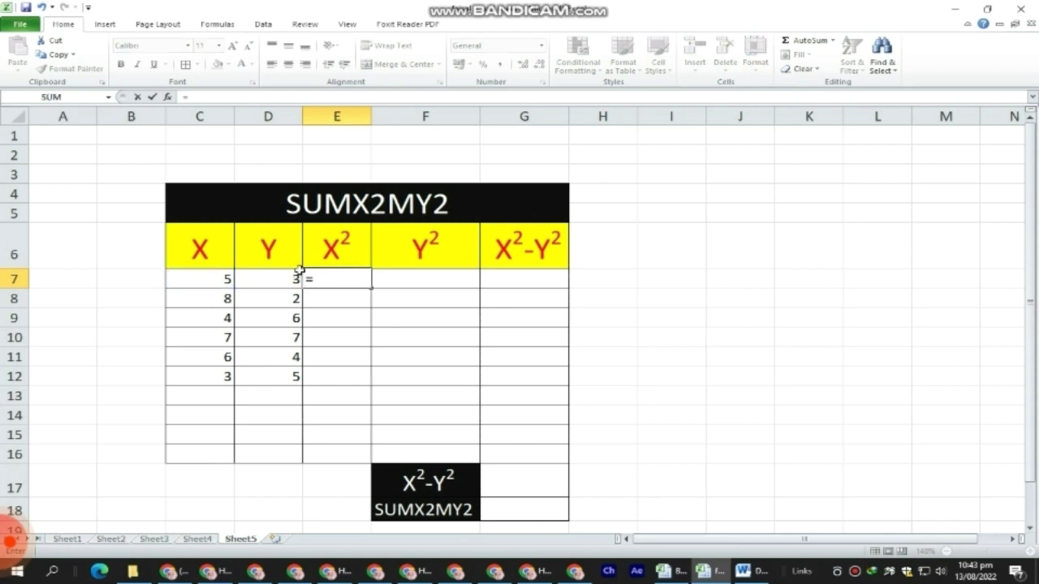
click(213, 282)
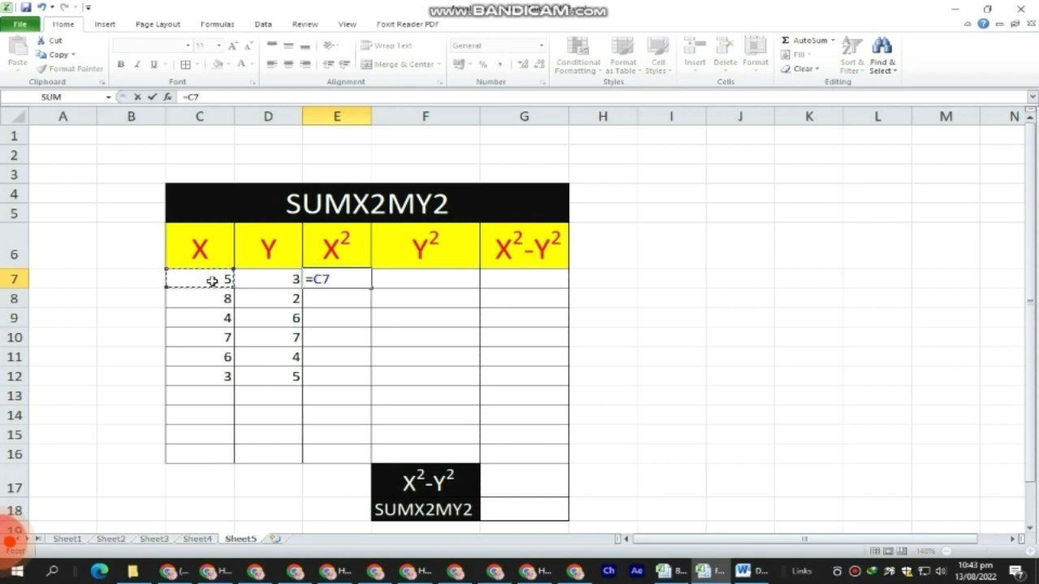
text(*)
click(214, 281)
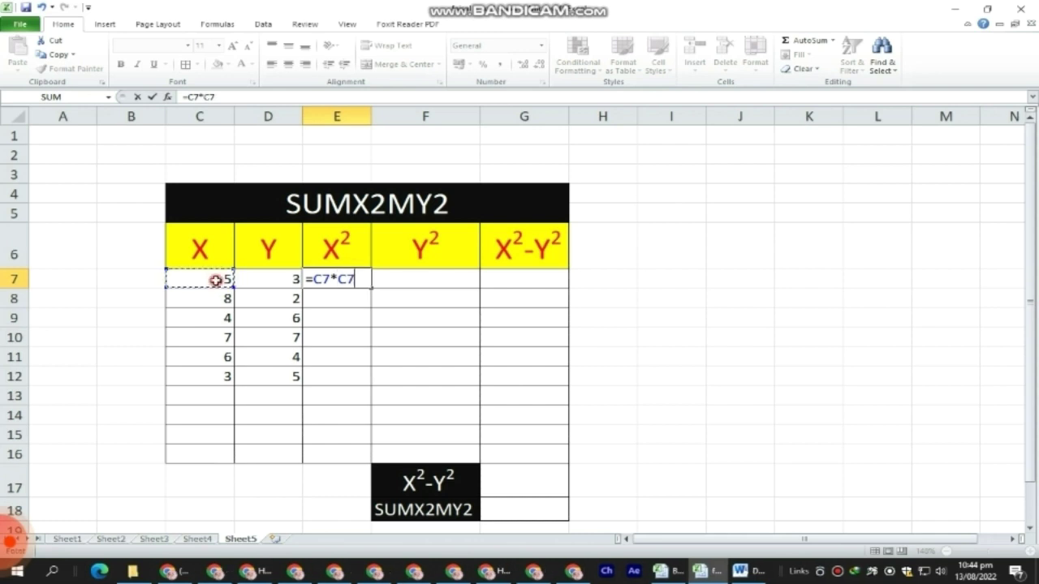
key(Return)
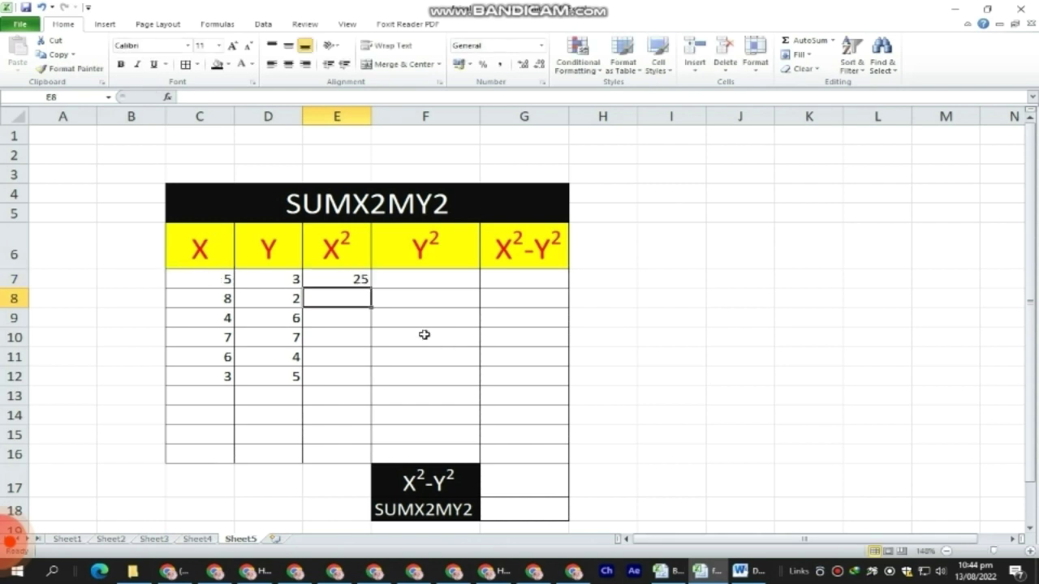
Fill the X² formula from E7 down through E12.
click(336, 267)
click(341, 280)
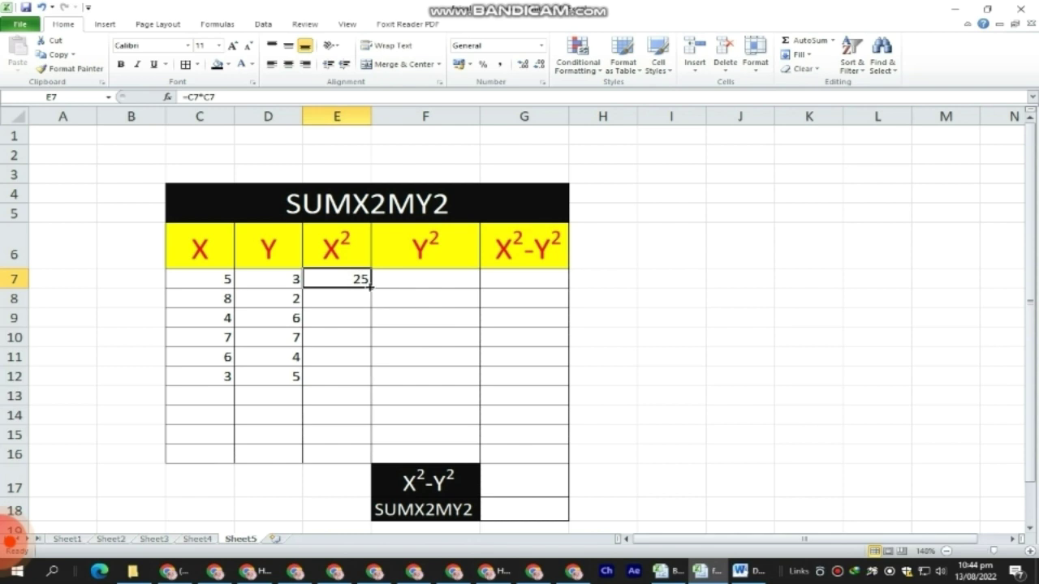
double_click(370, 287)
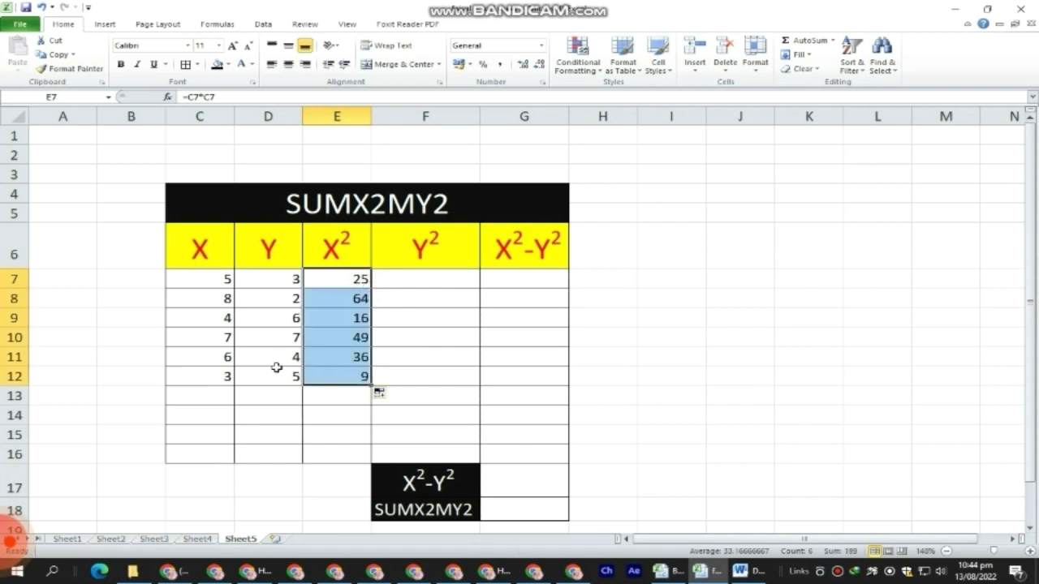
click(339, 398)
Enter =D7*D7 in F7 to square the first Y value and fill the formula down through F12.
click(410, 281)
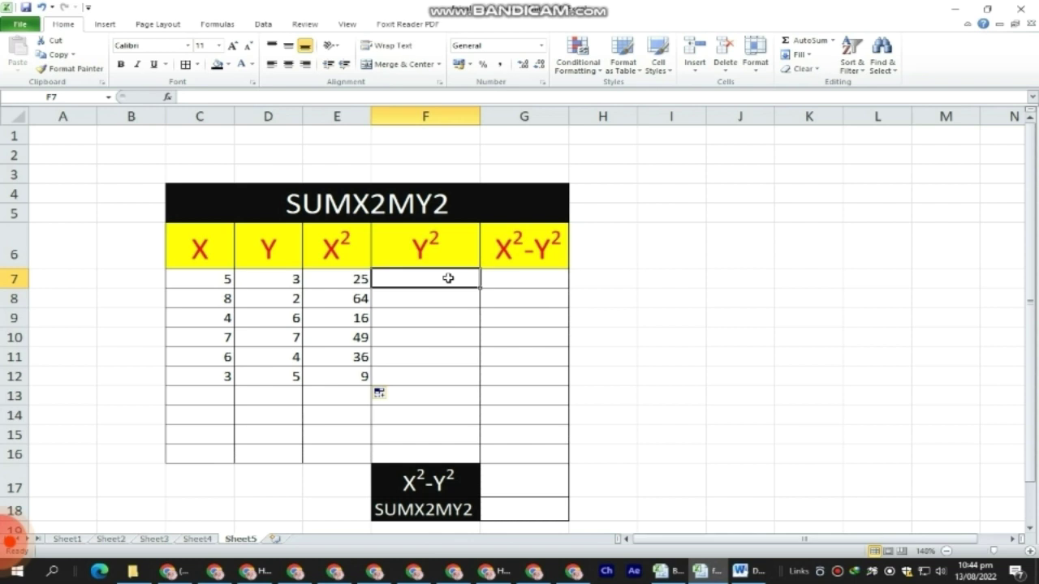
text(=)
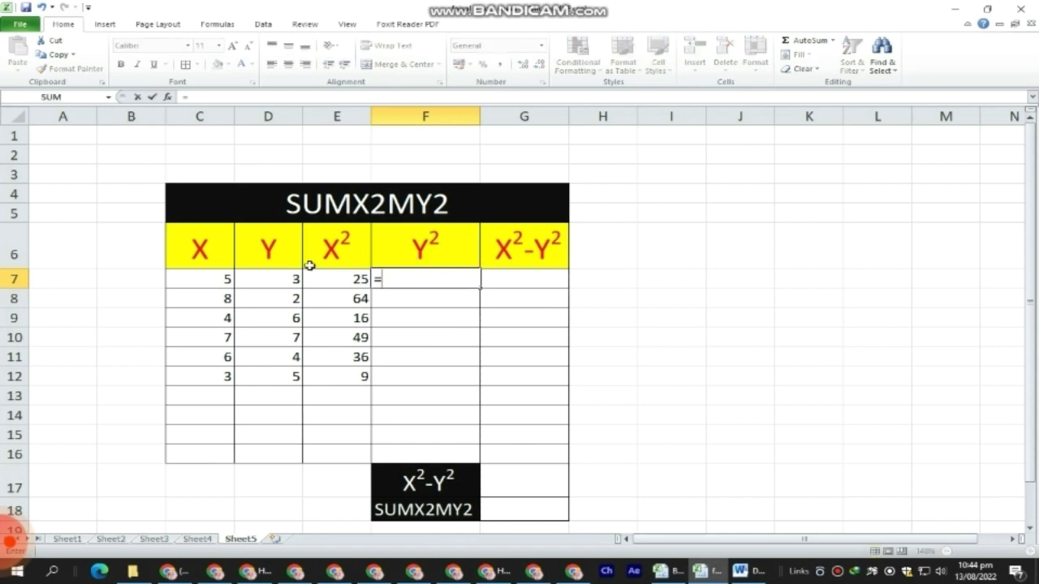
click(282, 279)
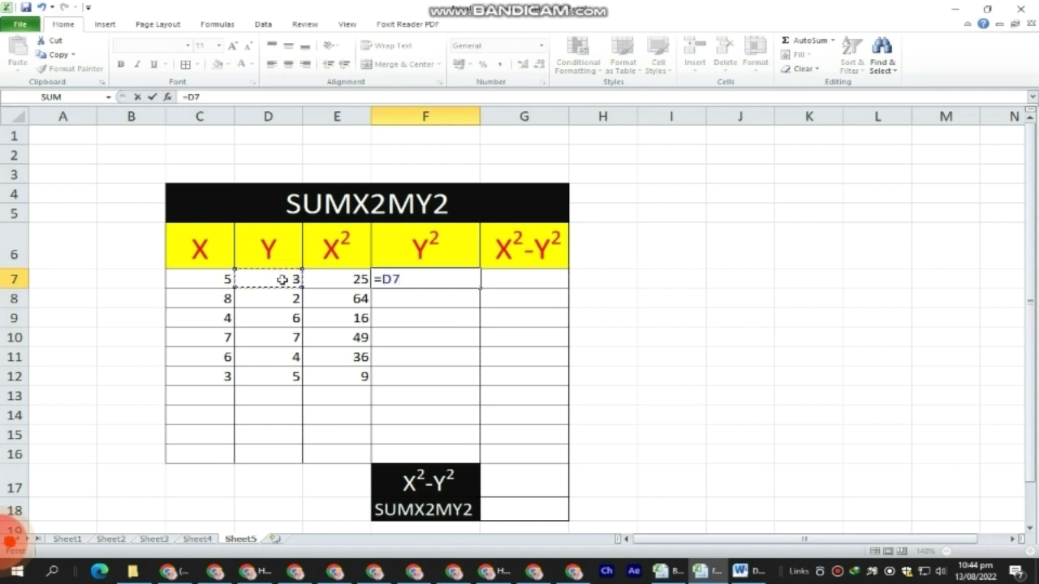
text(8)
key(BackSpace)
text(*)
click(284, 279)
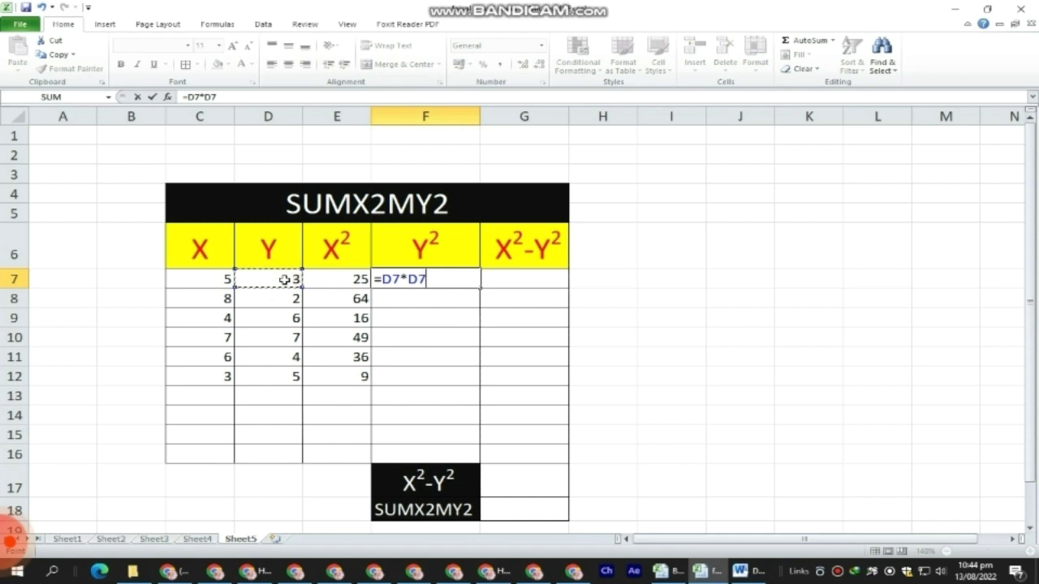
key(Return)
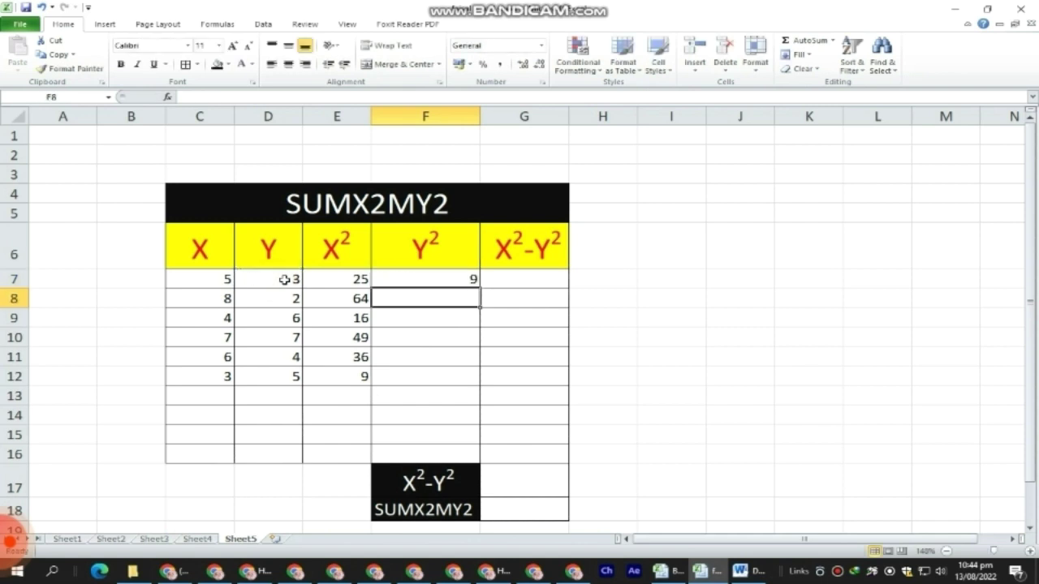
click(461, 281)
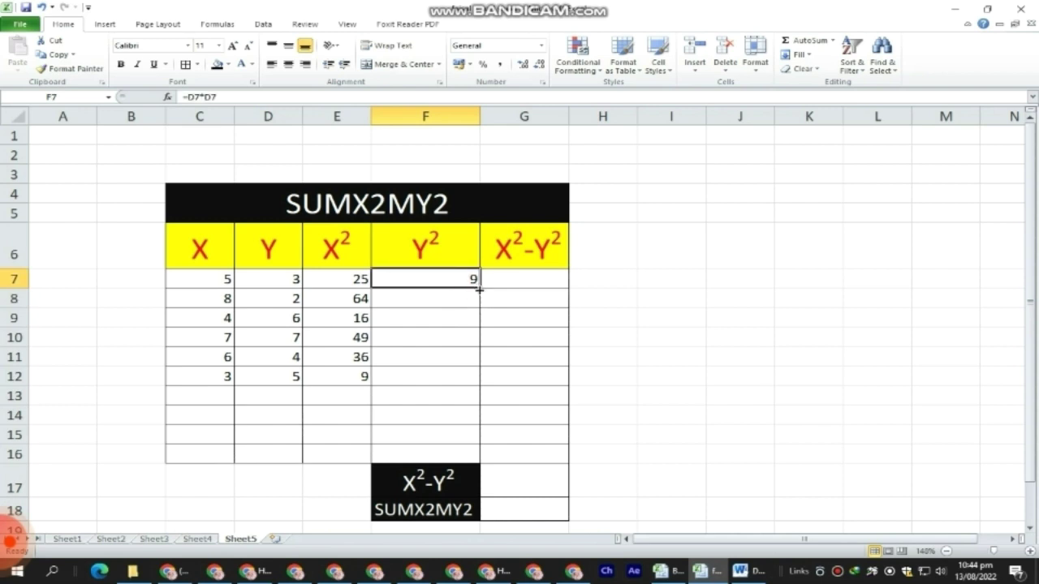
double_click(480, 289)
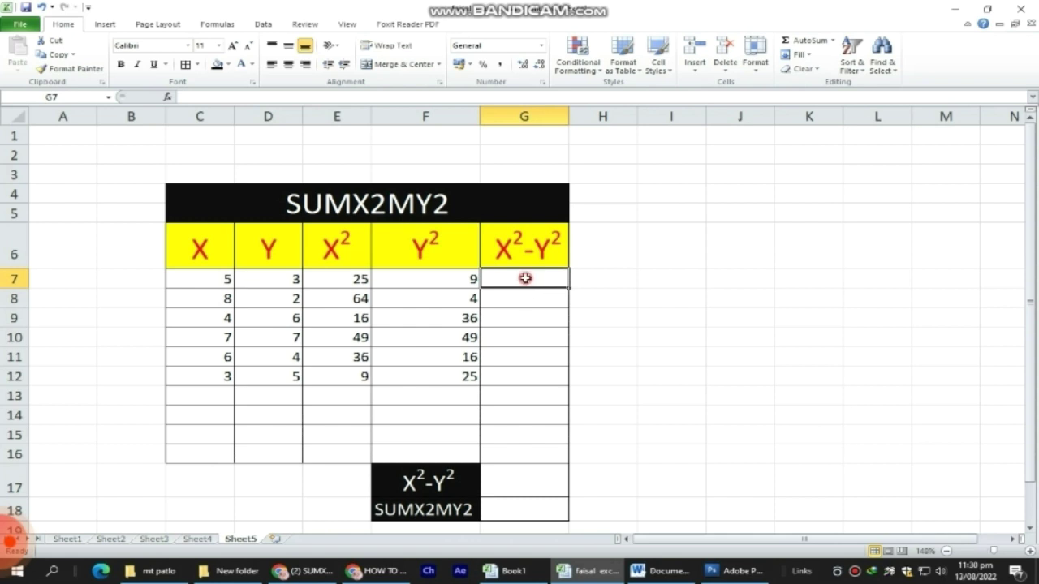
Enter =E7-F7 in G7 for the difference of squares and fill the formula down through G12.
click(531, 317)
click(522, 282)
text(=)
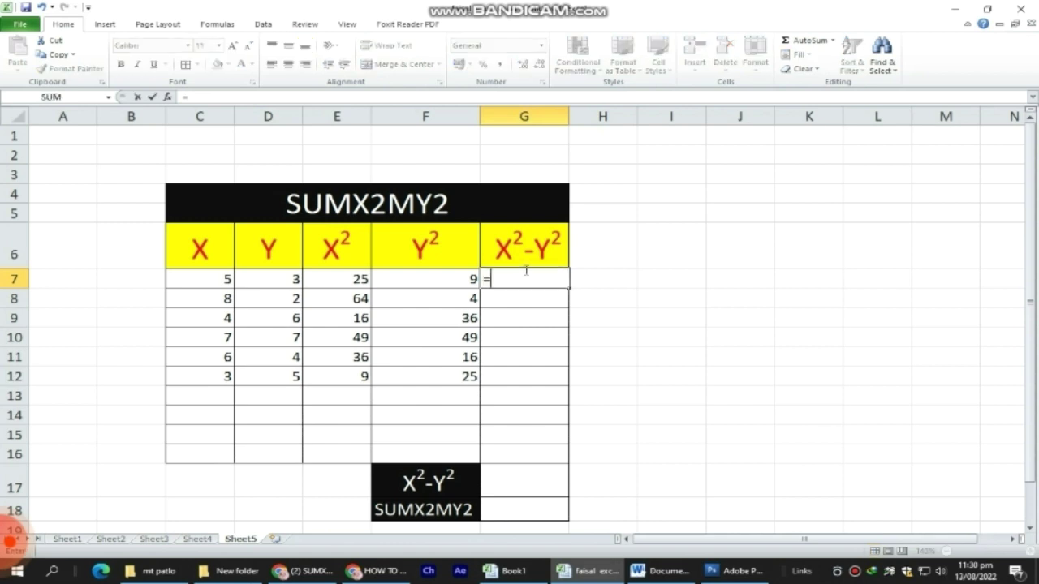
click(353, 276)
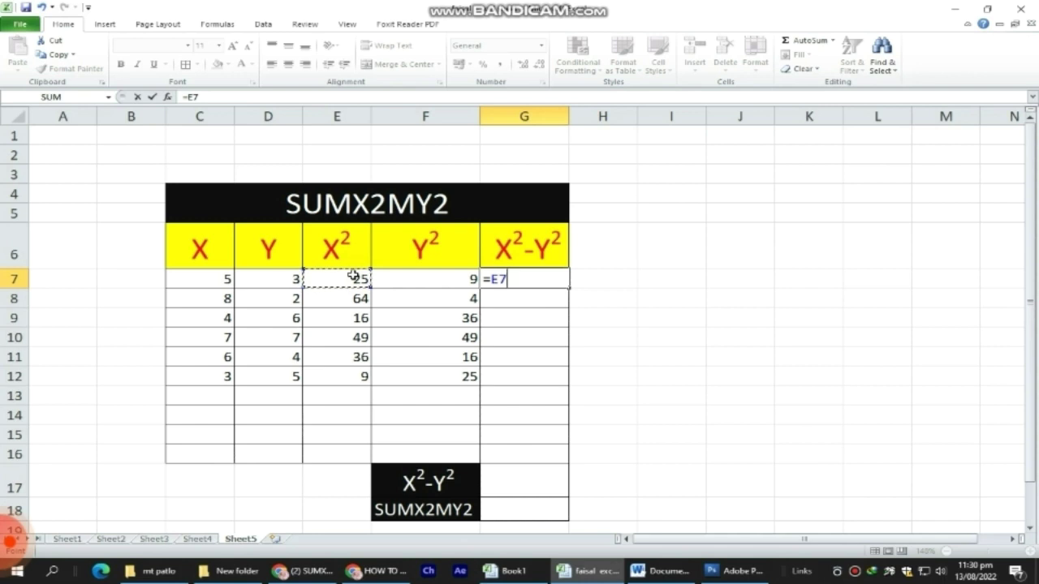
text(-)
click(470, 276)
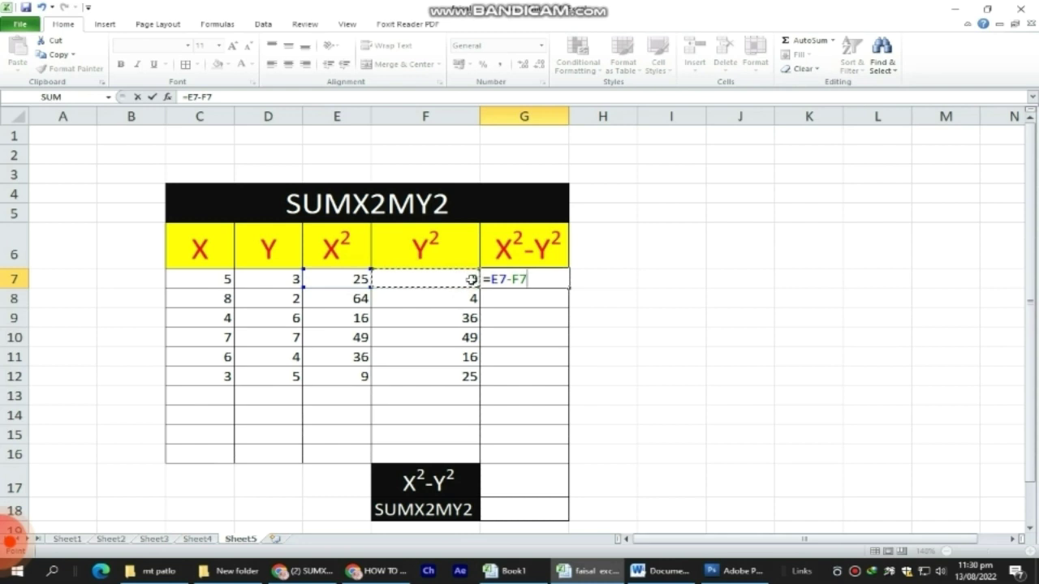
key(Return)
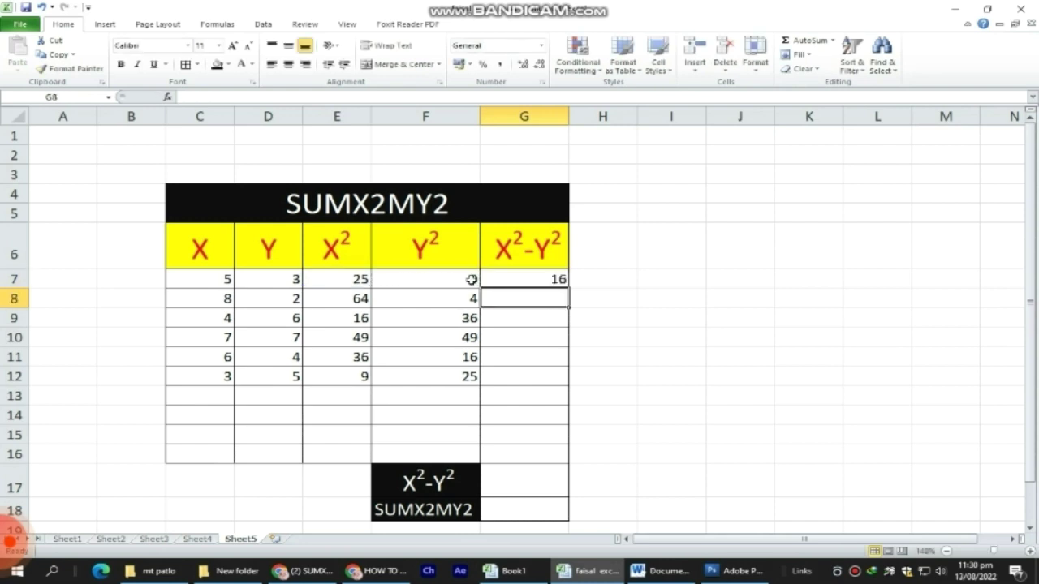
click(543, 278)
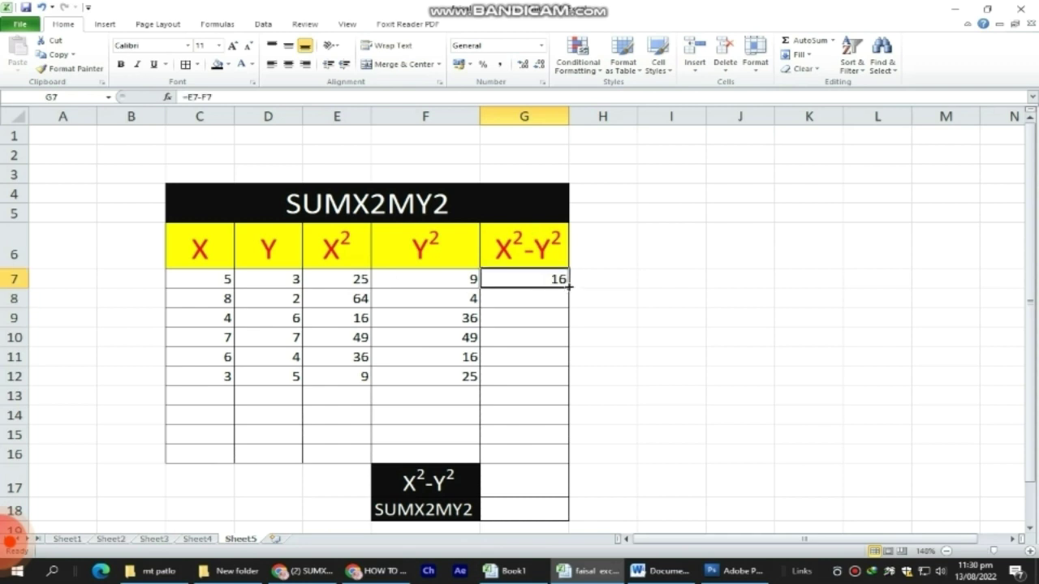
double_click(569, 289)
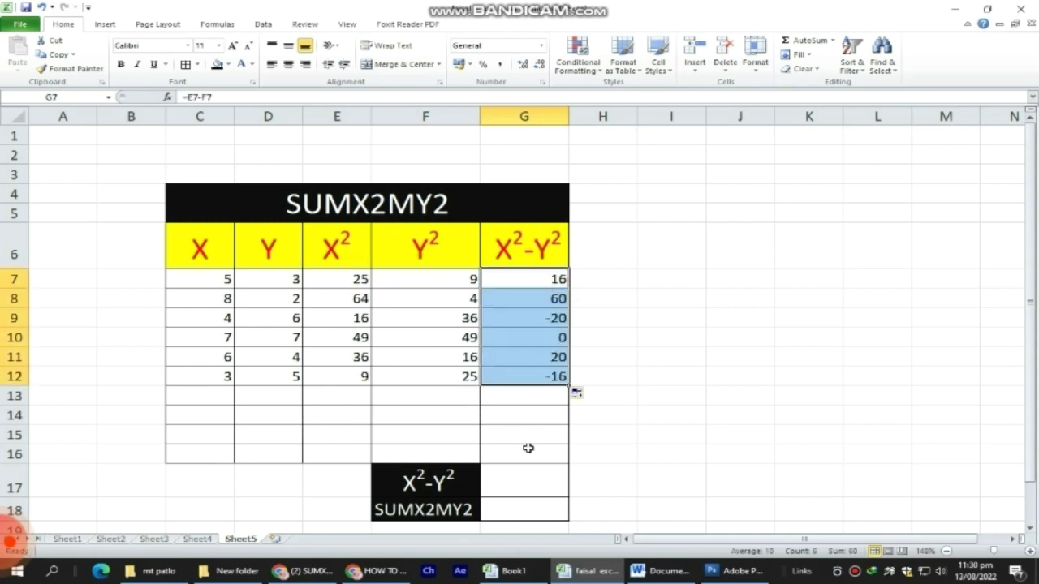
Total the X²-Y² column in G17 with the formula =SUM(G7:G12).
click(523, 483)
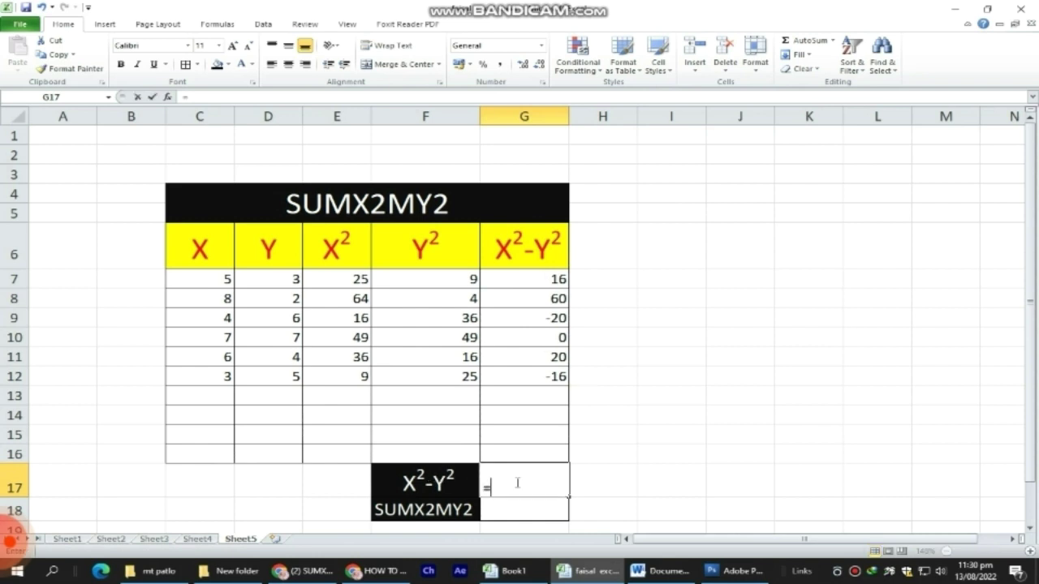
text(=SUM)
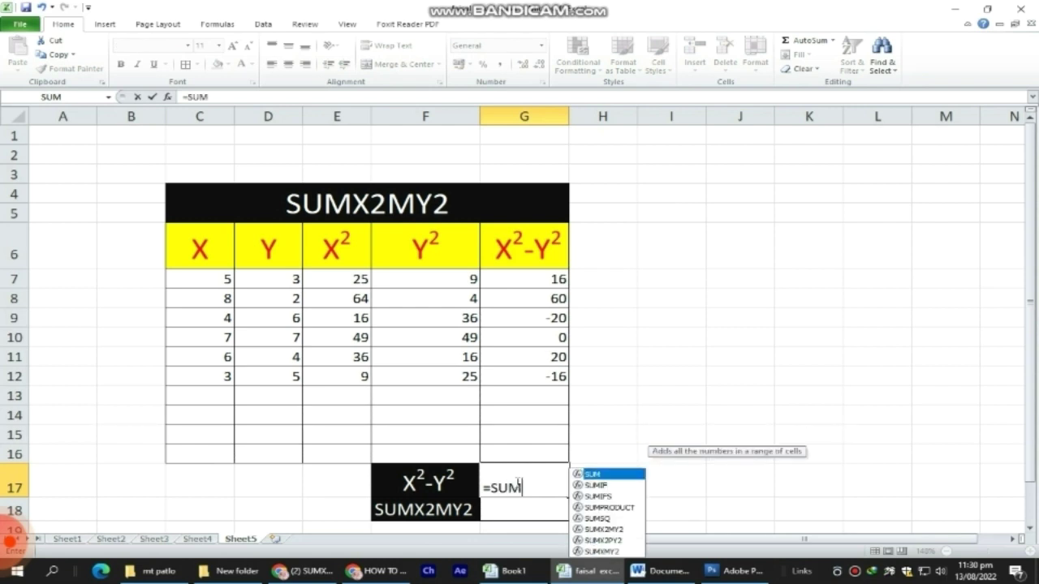
text(()
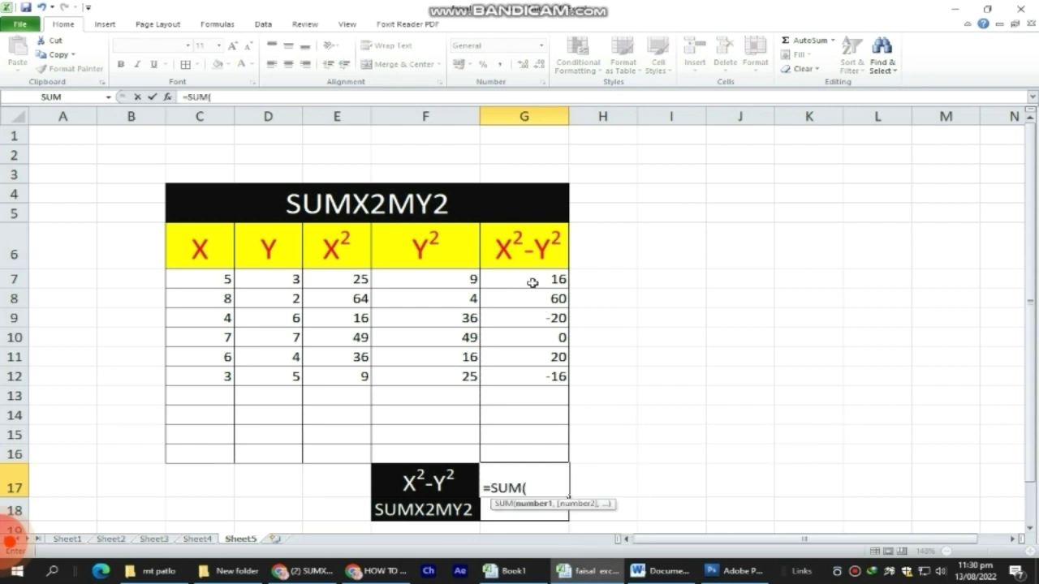
drag(531, 282, 534, 379)
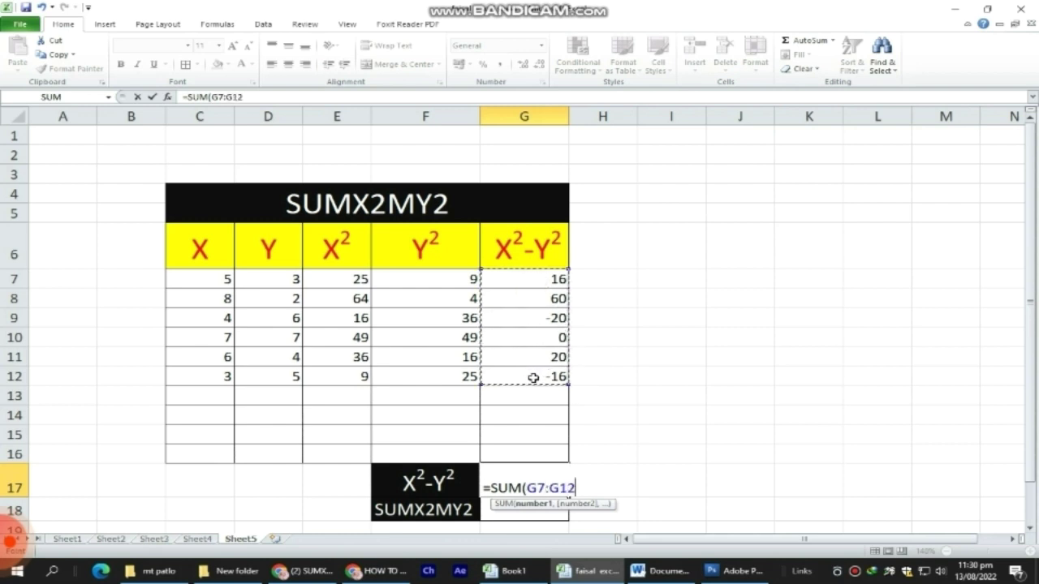
text())
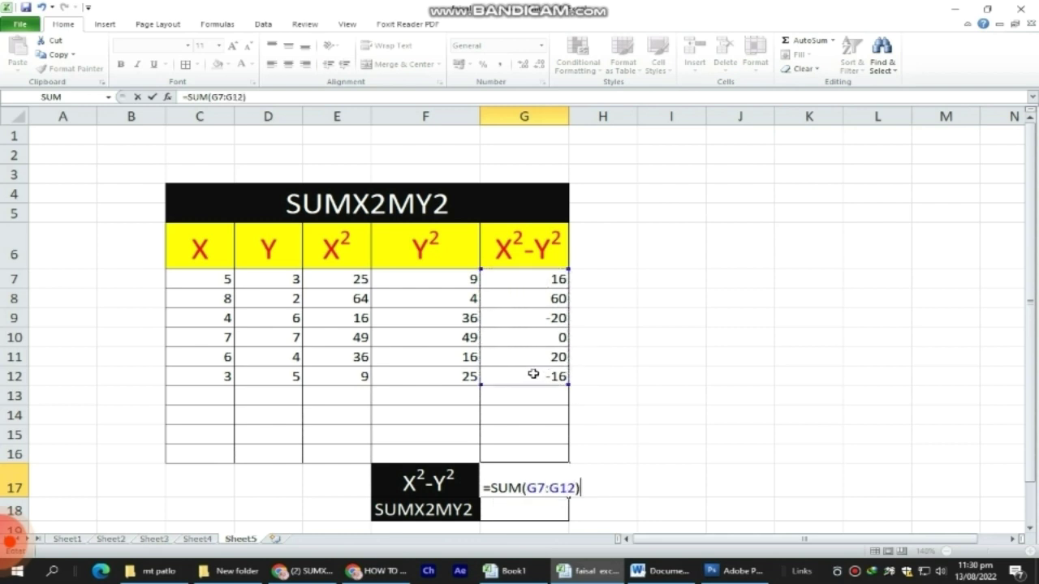
key(Return)
click(750, 376)
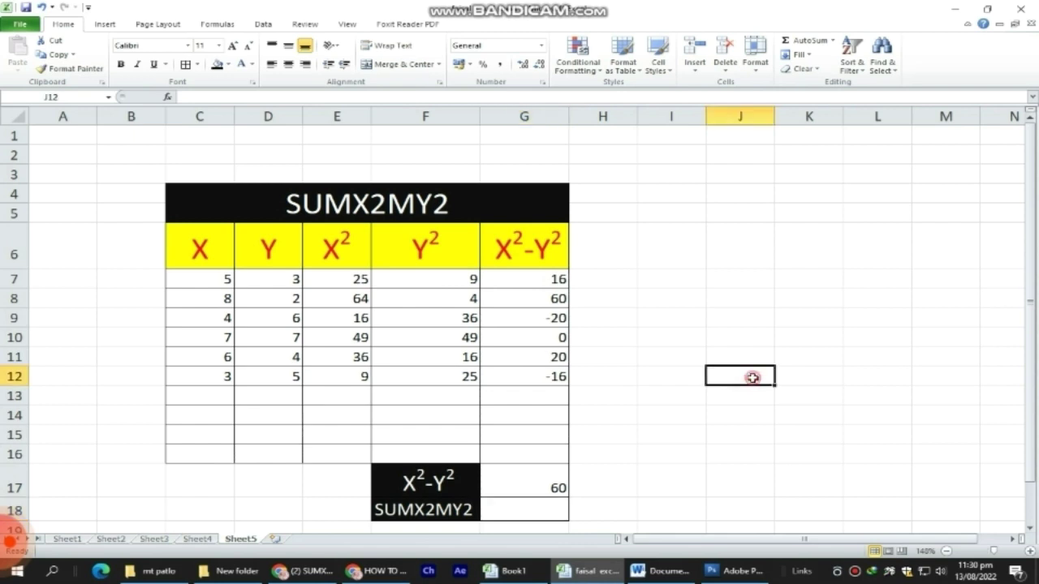
Start a formula with the SUMX2MY2 function in G18, beside the SUMX2MY2 label.
scroll(533, 425, down, 2)
click(533, 342)
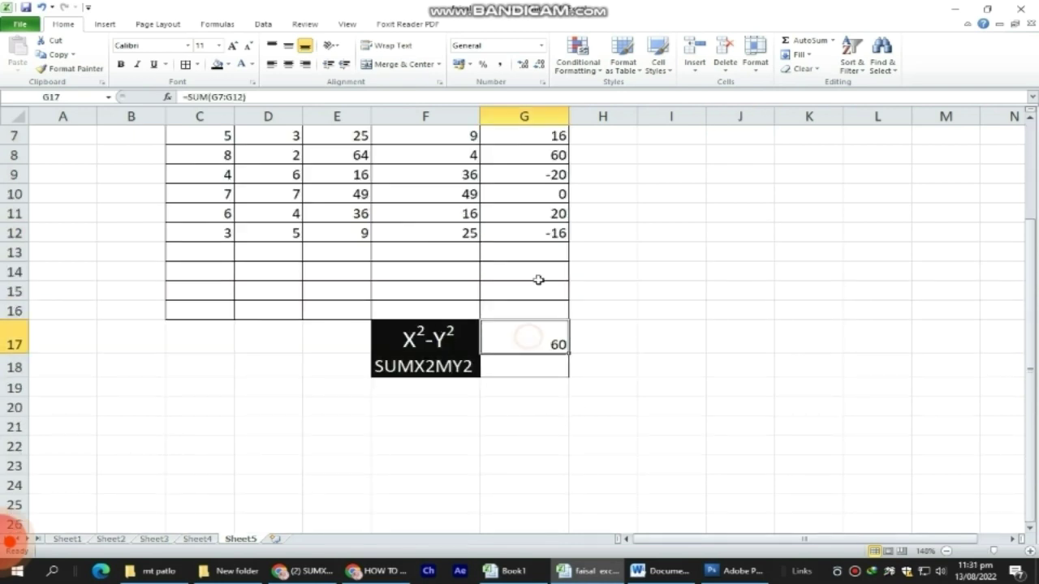
click(511, 375)
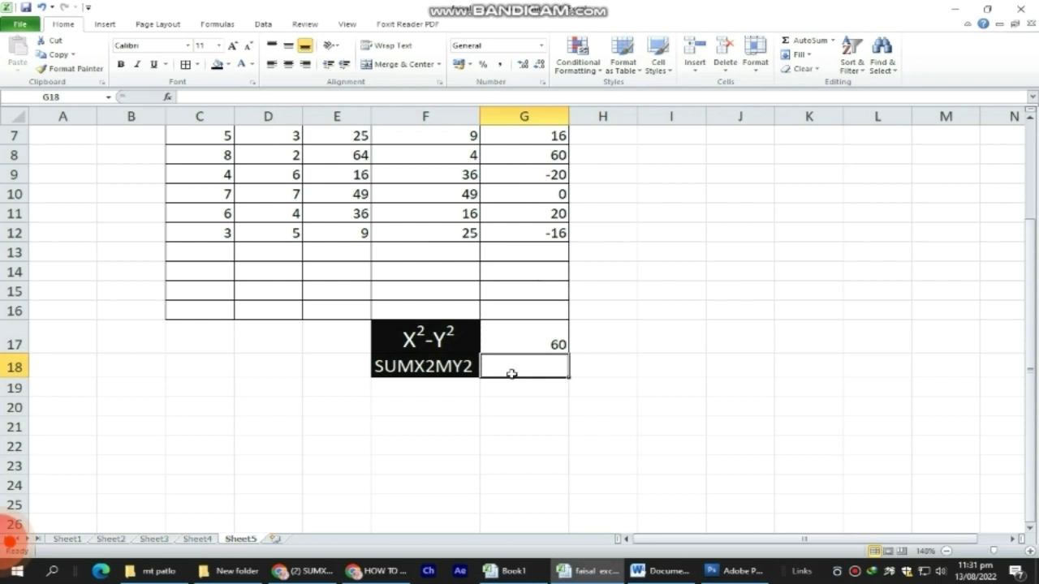
text(=)
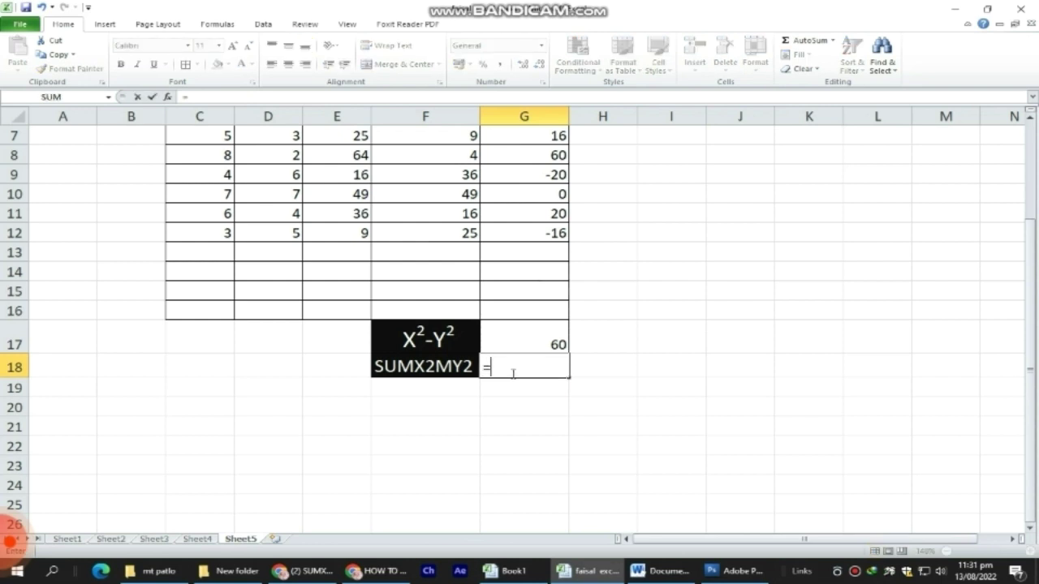
text(SUM)
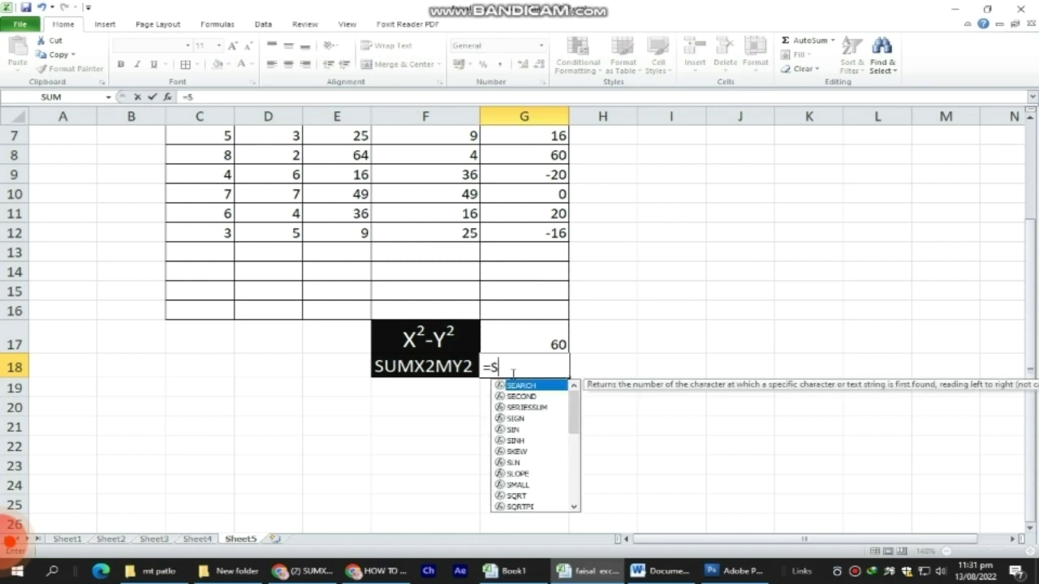
key(BackSpace)
key(BackSpace)
key(BackSpace)
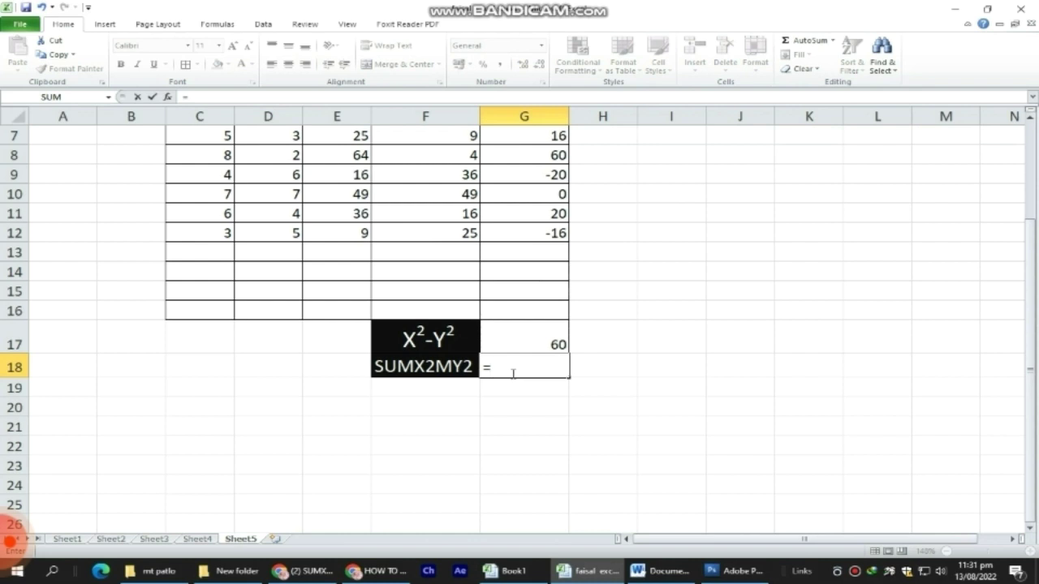
text(SUM)
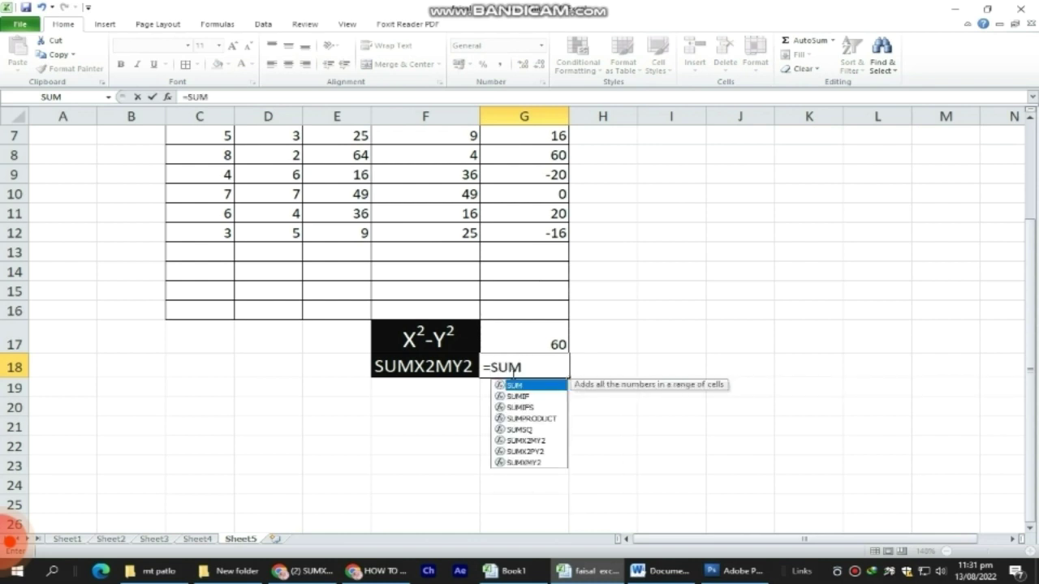
text(X)
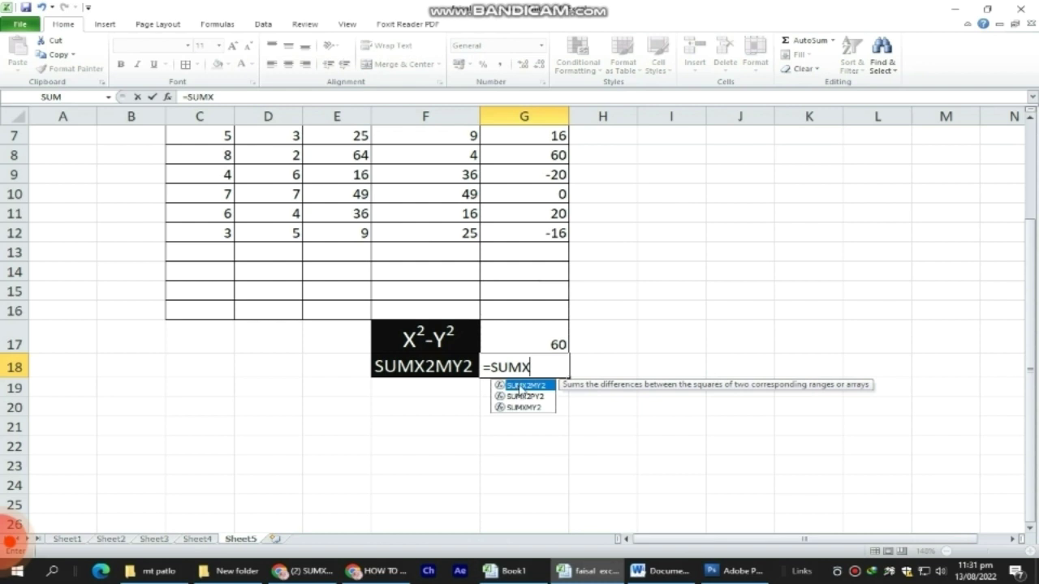
double_click(519, 386)
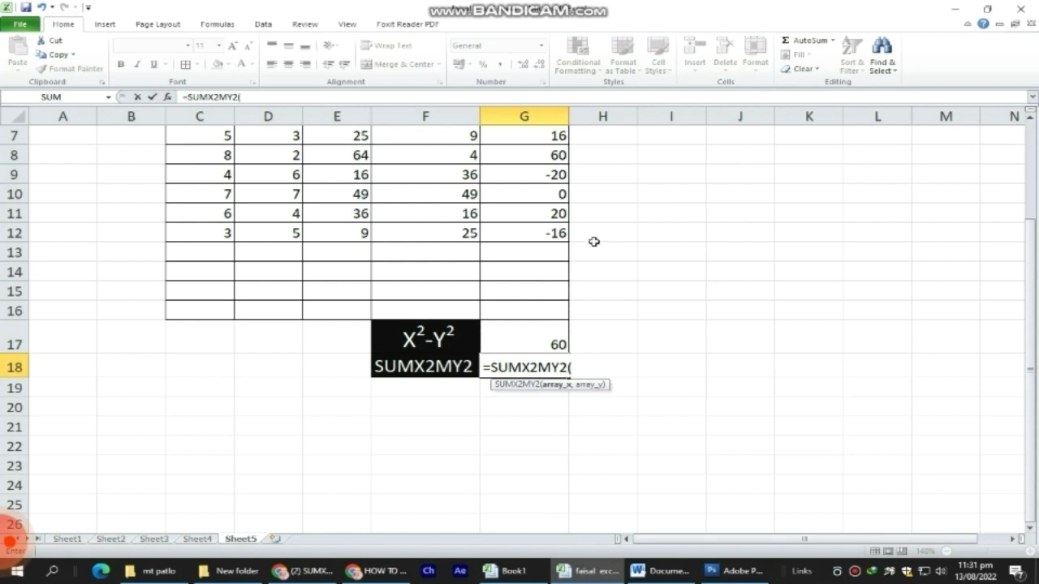
Complete the G18 formula with C7:C12 as the X array and D7:D12 as the Y array, and return to G17.
scroll(570, 200, up, 1)
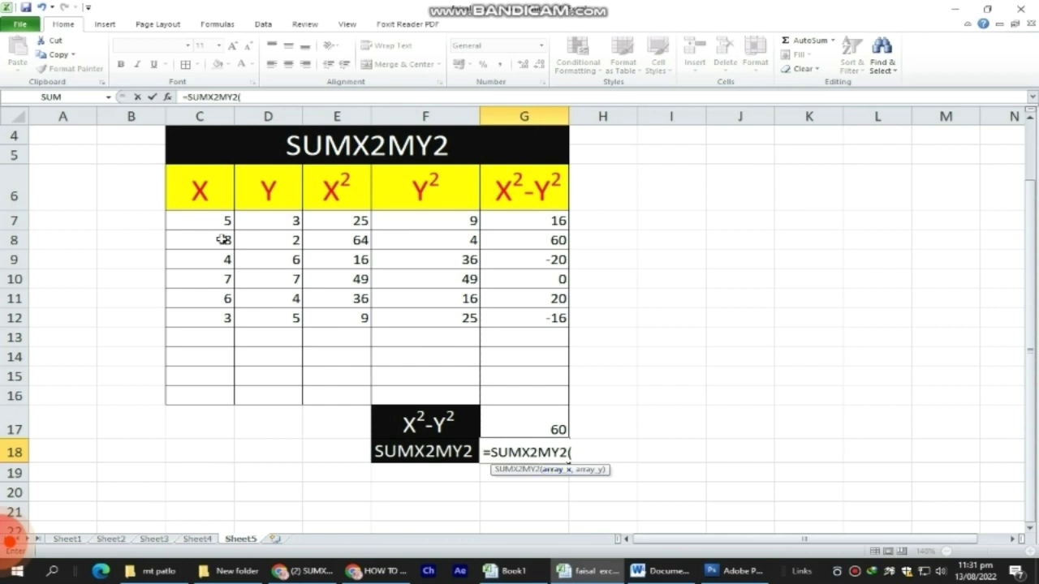
drag(215, 225, 195, 310)
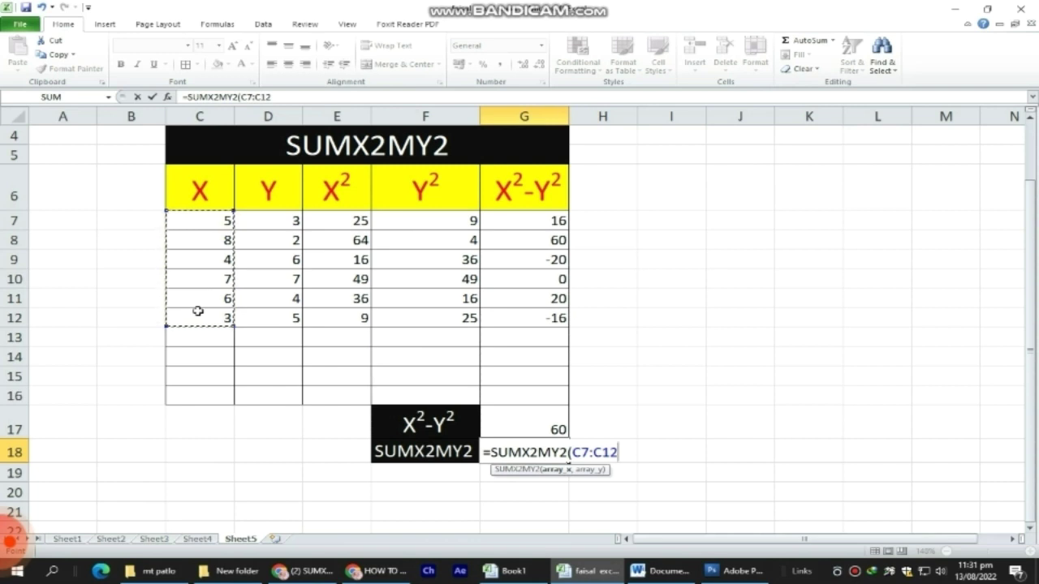
text(,)
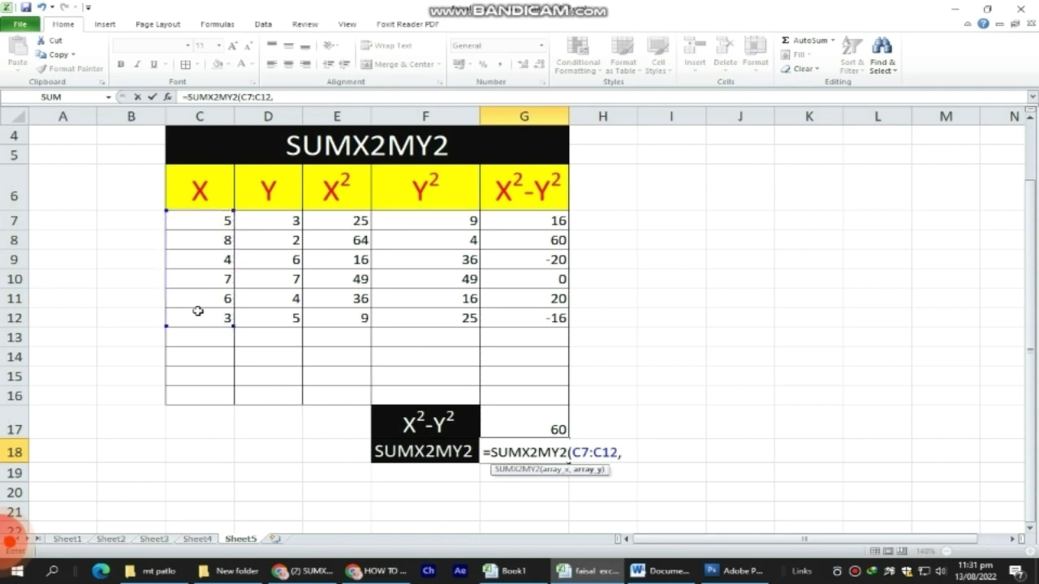
drag(271, 221, 271, 320)
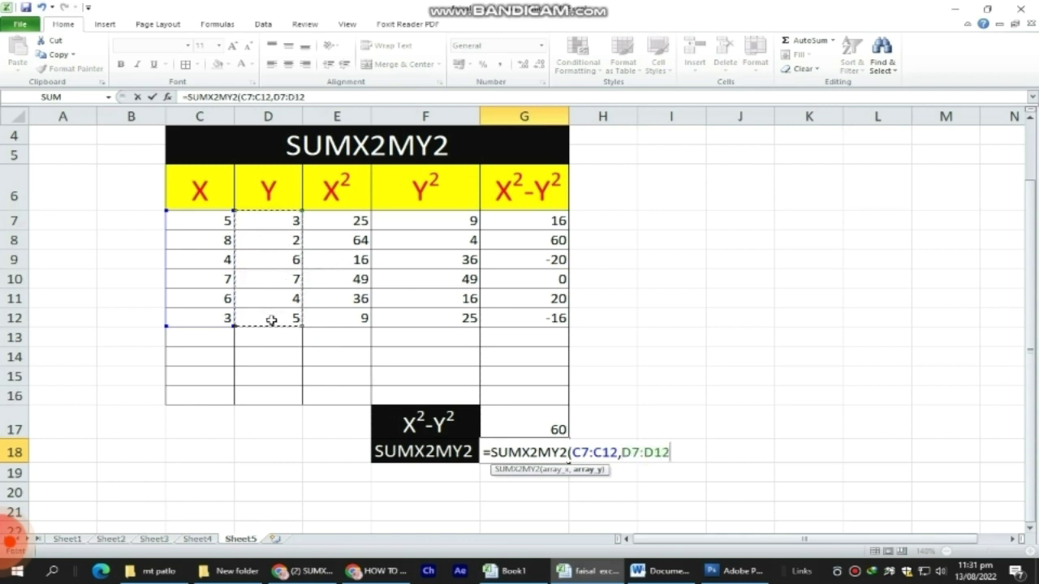
text())
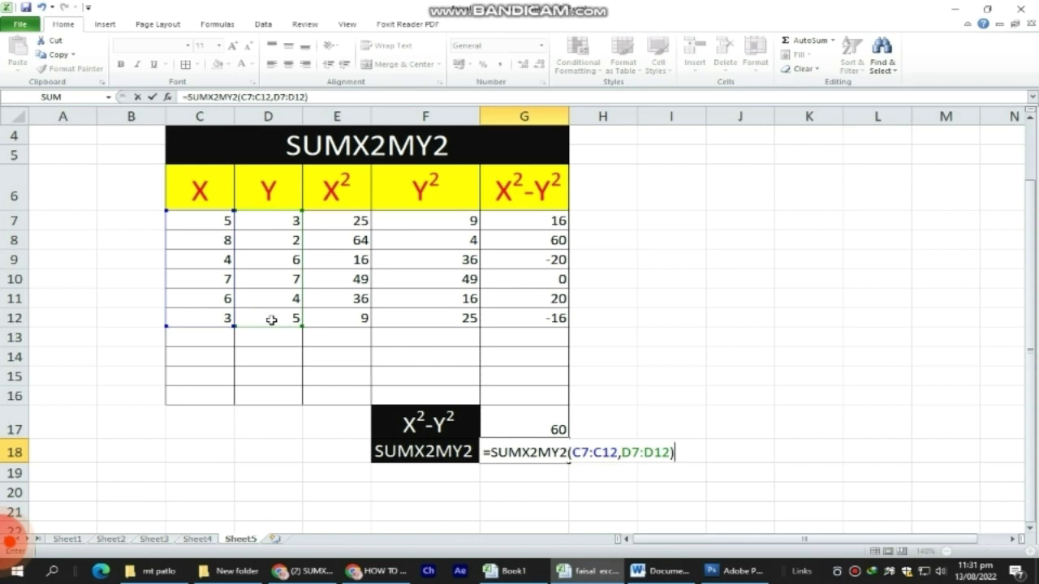
key(Return)
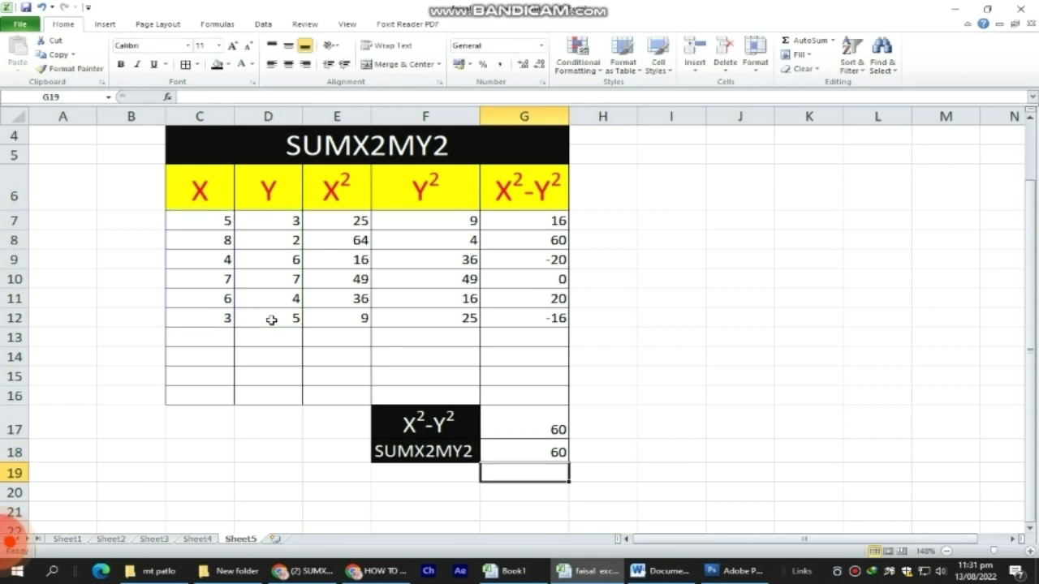
key(Up)
key(Up)
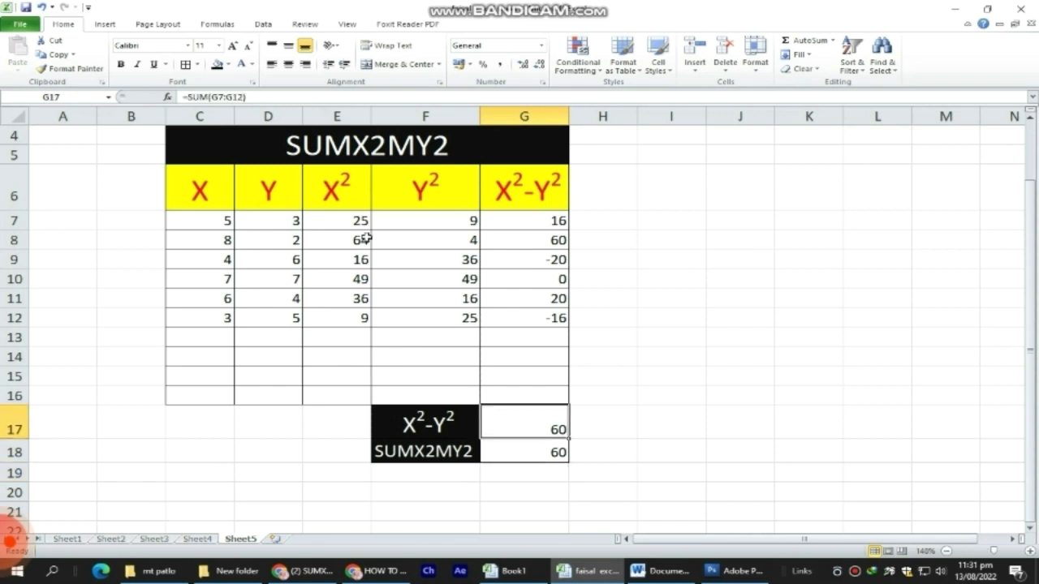